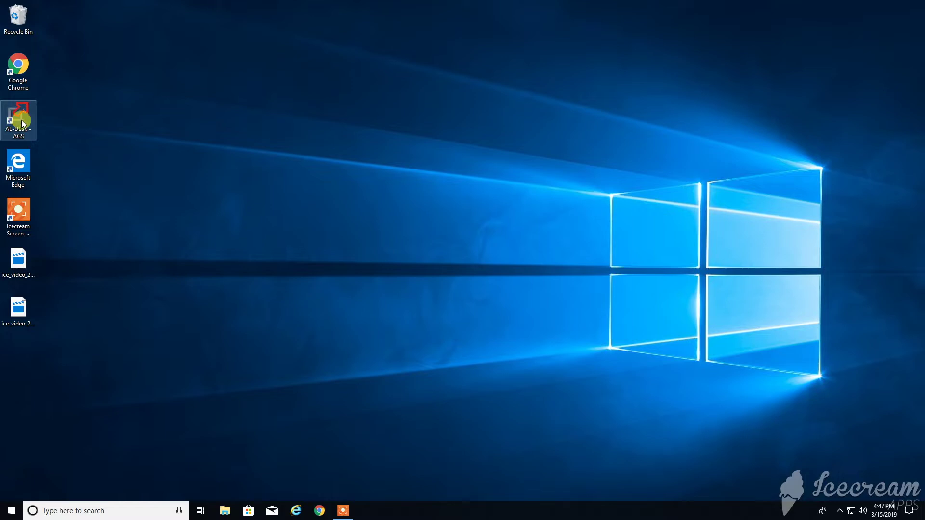
# Launch AL-Desk from the AL-DESK-AGS desktop shortcut.
pyautogui.doubleClick(17, 120)
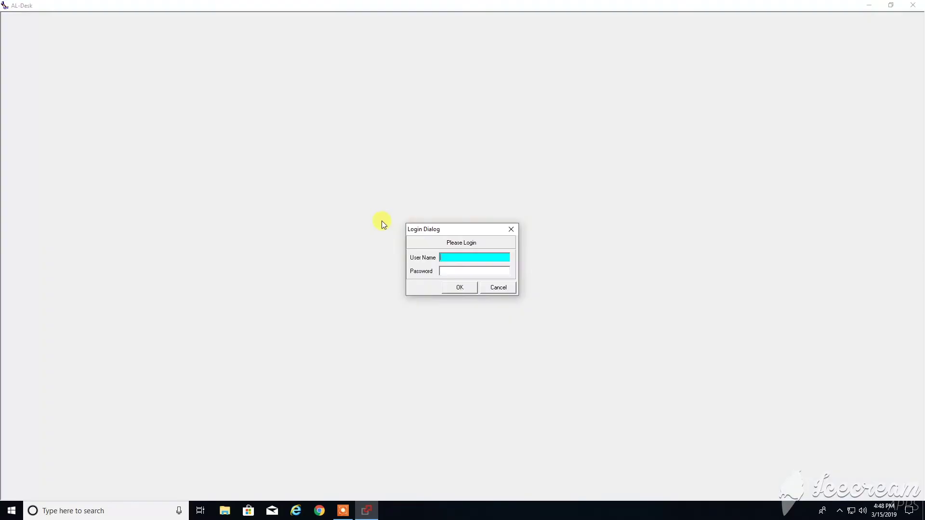
# Sign in to AL-Desk with the user name and account password.
pyautogui.press('Tab')
pyautogui.hotkey('shift', 'Tab')
pyautogui.write('2')
pyautogui.press('Tab')
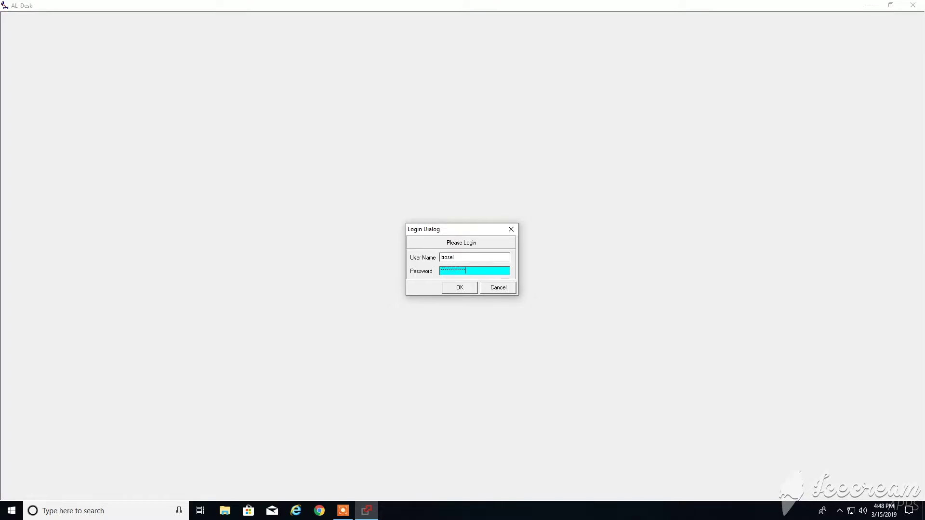
pyautogui.click(457, 288)
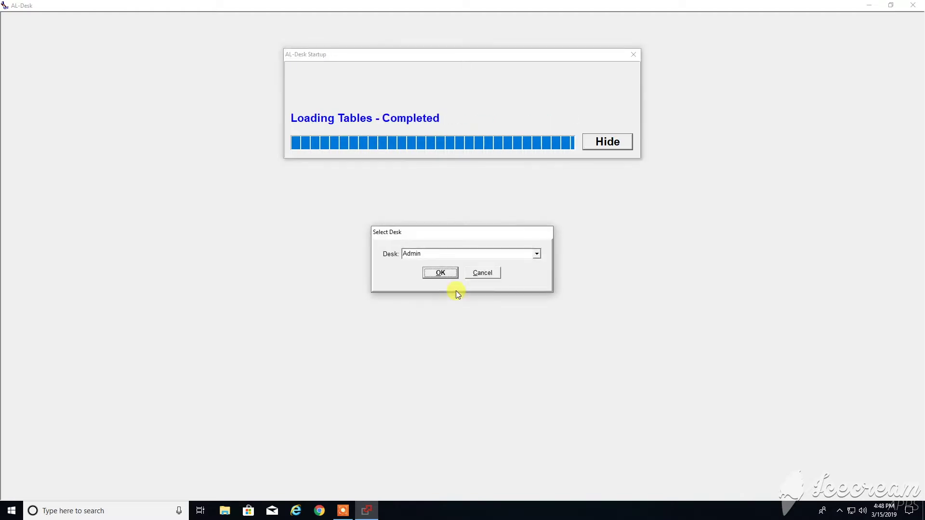
# Confirm working at the Admin desk and start a new client record.
pyautogui.click(439, 273)
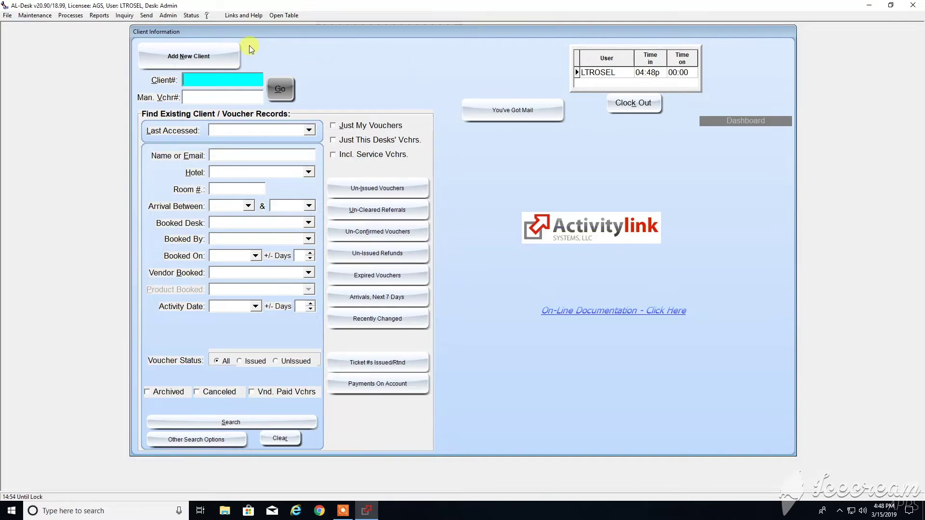
pyautogui.click(178, 54)
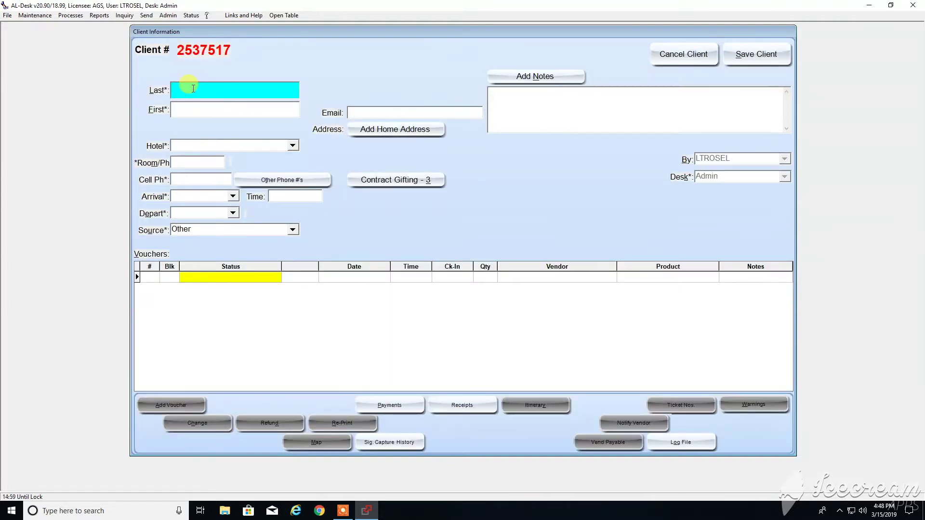
# Enter Training as both the client's last and first name.
pyautogui.write('Training')
pyautogui.press('Tab')
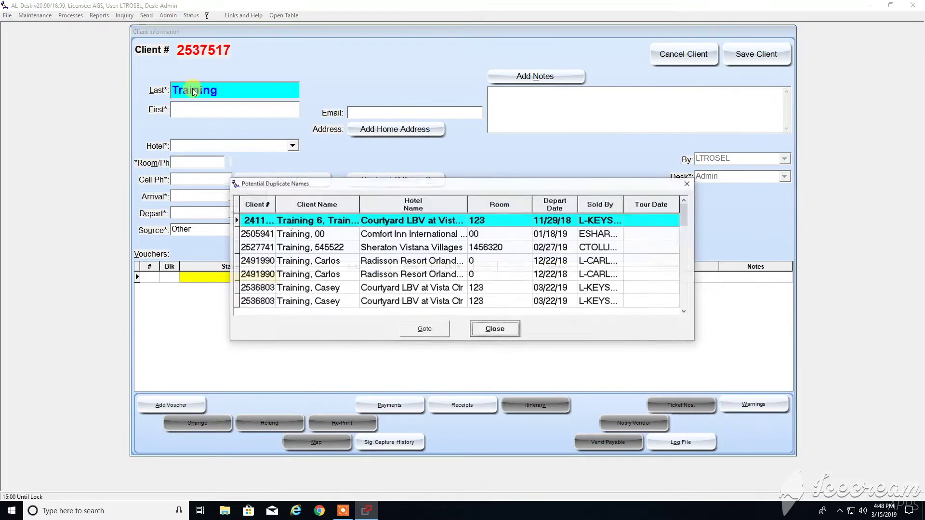
pyautogui.press('Escape')
pyautogui.write('Traingi')
pyautogui.press('BackSpace')
pyautogui.write('ing')
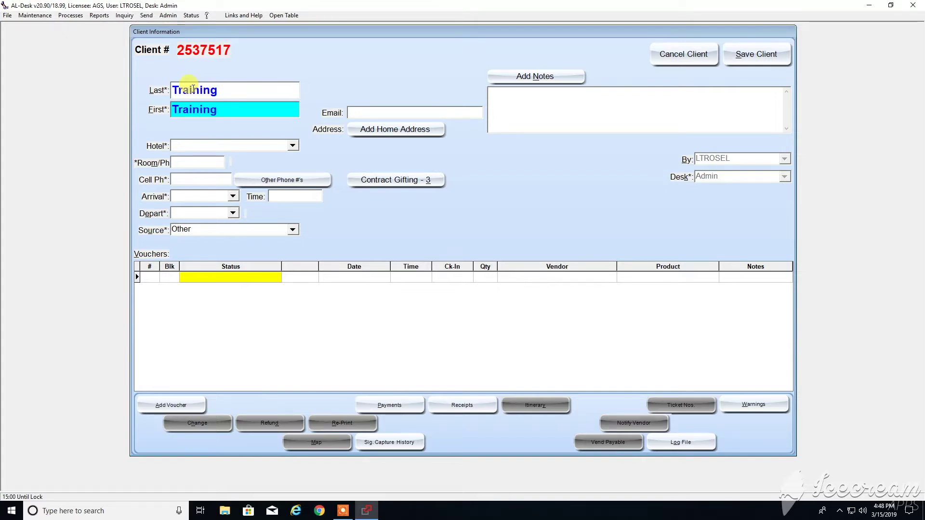
# Set hotel to Other, room to NA, and enter the client's cell phone number.
pyautogui.click(293, 145)
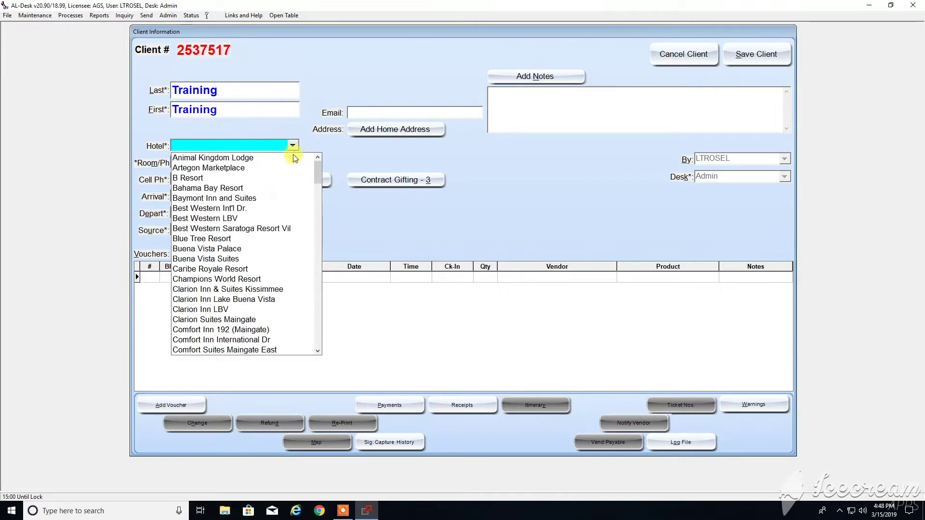
pyautogui.write('ot')
pyautogui.press('Return')
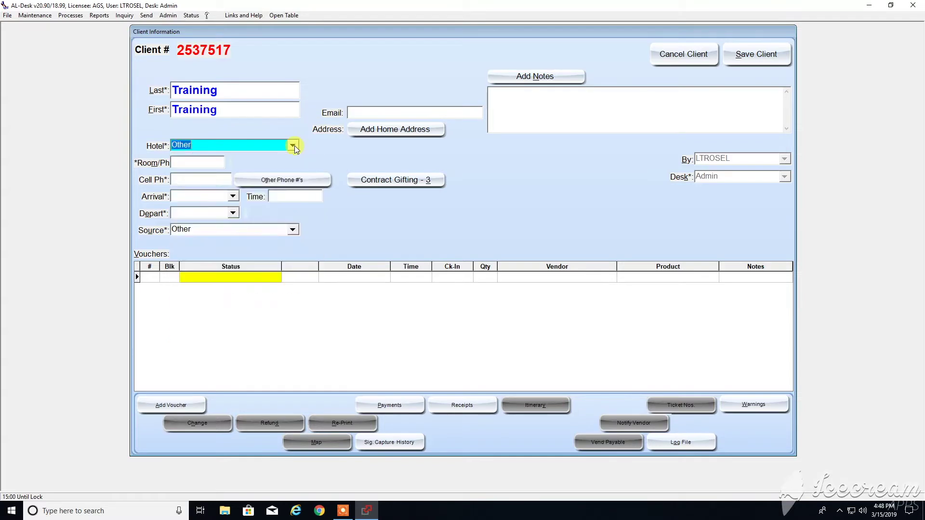
pyautogui.click(206, 160)
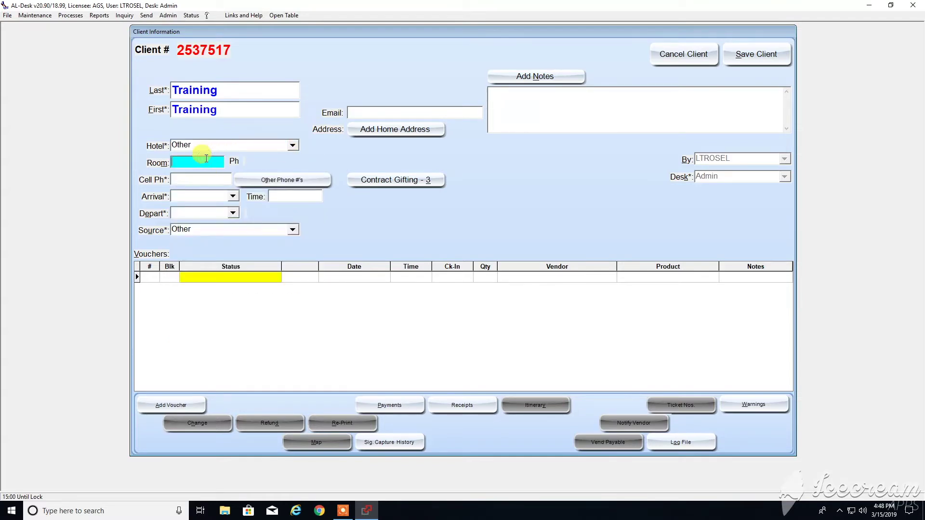
pyautogui.write('NA')
pyautogui.press('Tab')
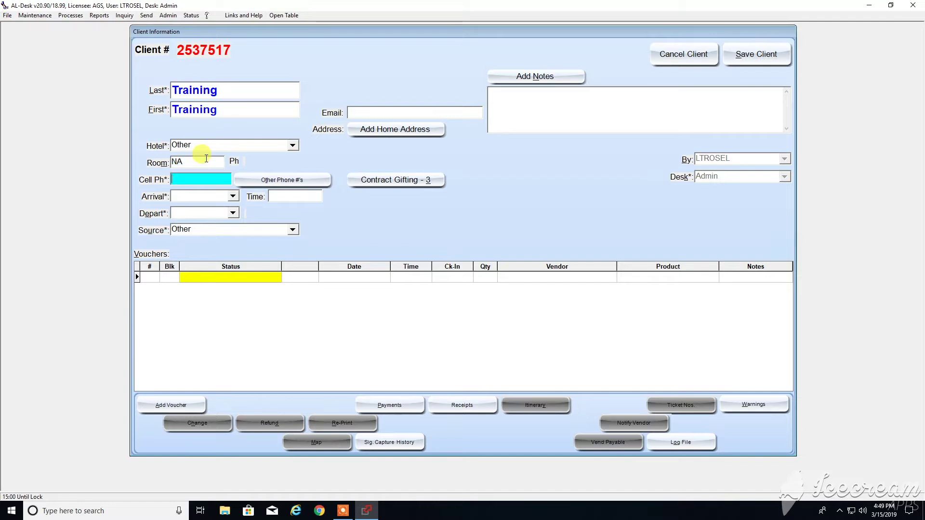
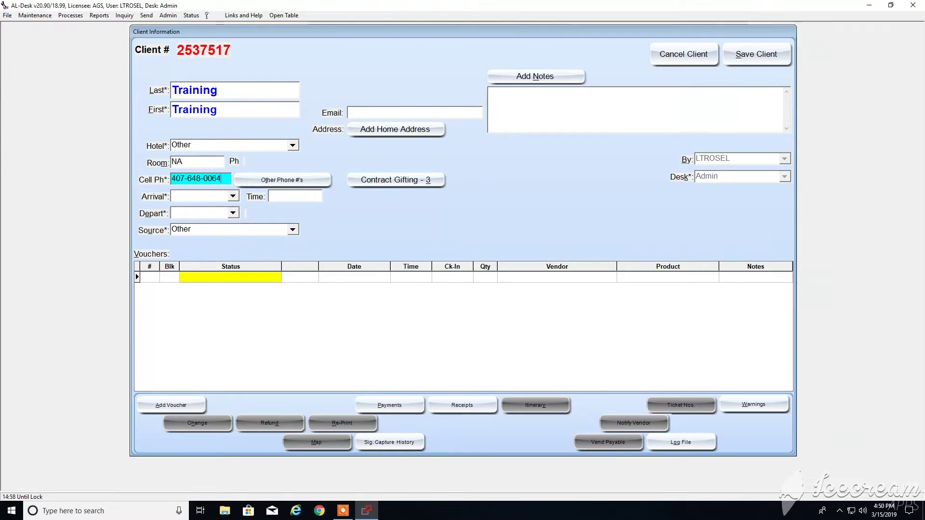
# Set the client's arrival to 03/15/19 and departure to 03/16/19.
pyautogui.click(233, 197)
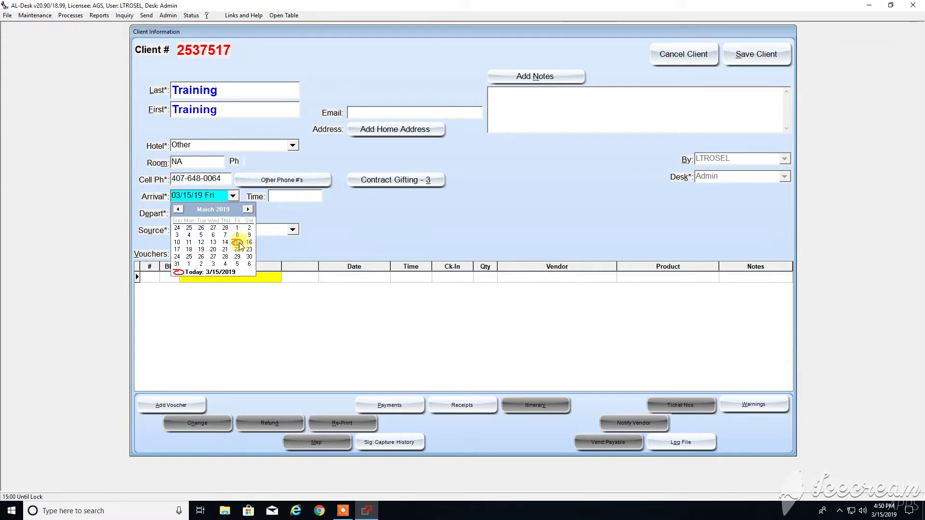
pyautogui.click(236, 241)
pyautogui.click(233, 213)
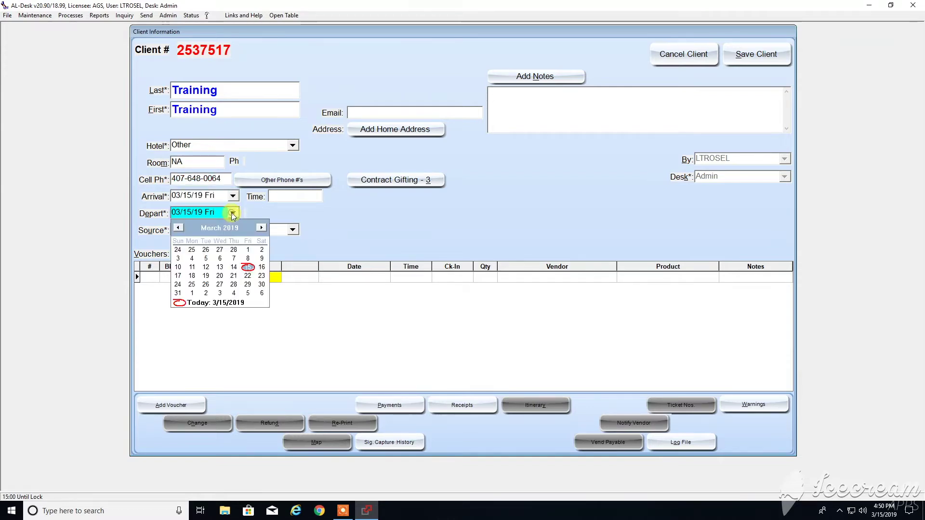
pyautogui.click(258, 269)
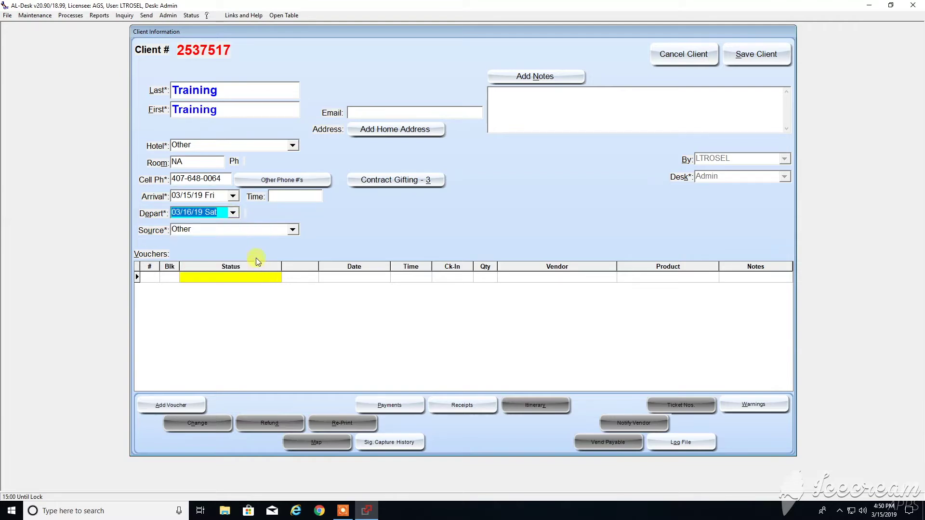
# Set the client source to Guest of Hotel.
pyautogui.click(292, 231)
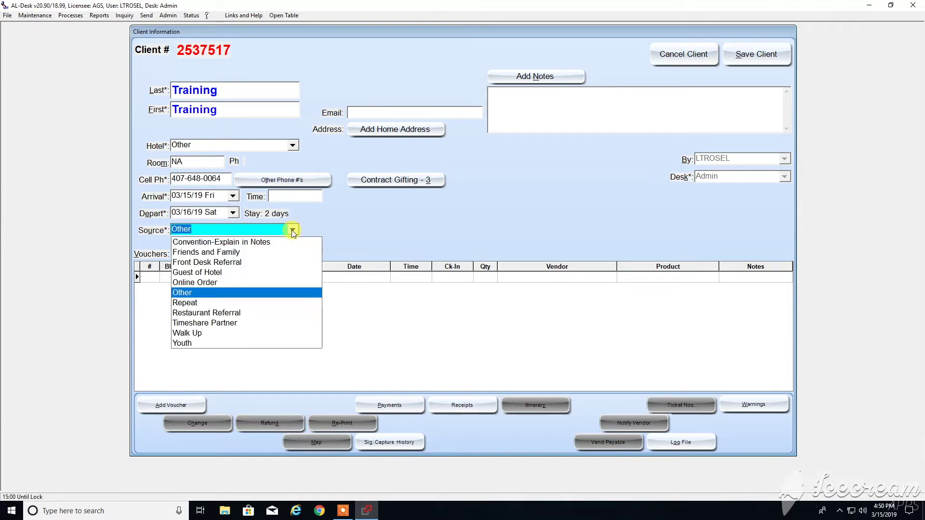
pyautogui.click(200, 273)
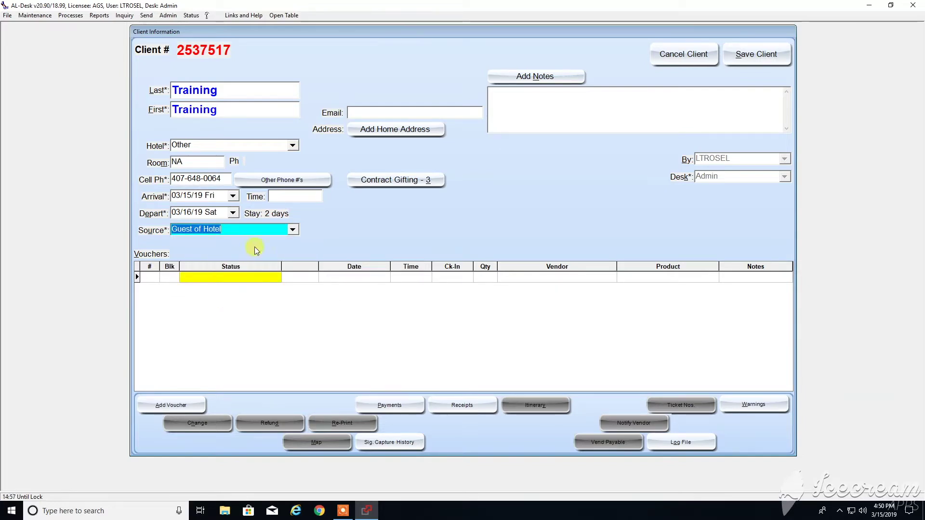
pyautogui.click(292, 230)
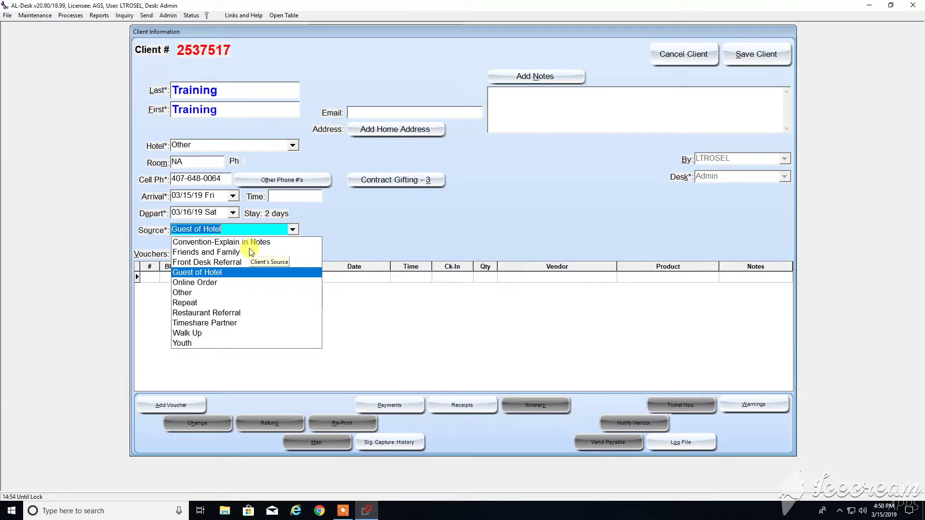
pyautogui.click(211, 276)
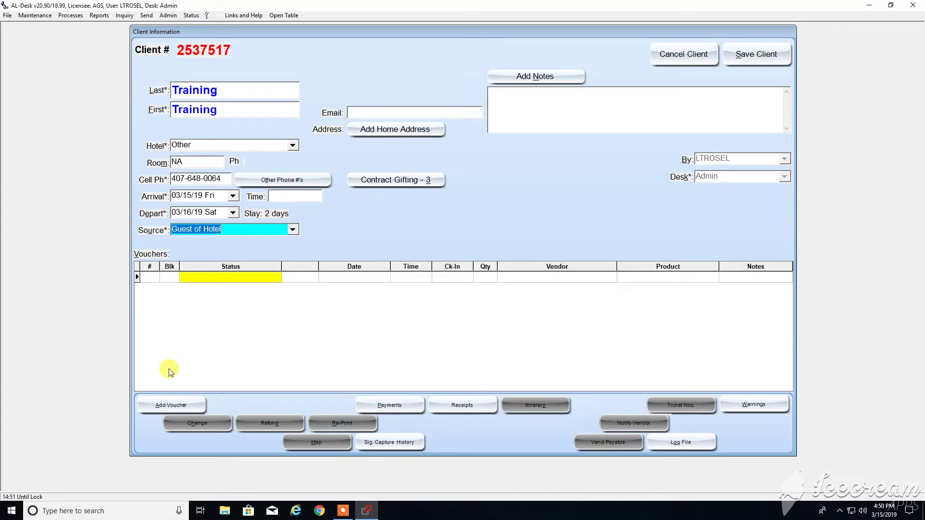
# Add voucher 2537517-1 for the client and select WDW as its vendor.
pyautogui.click(163, 405)
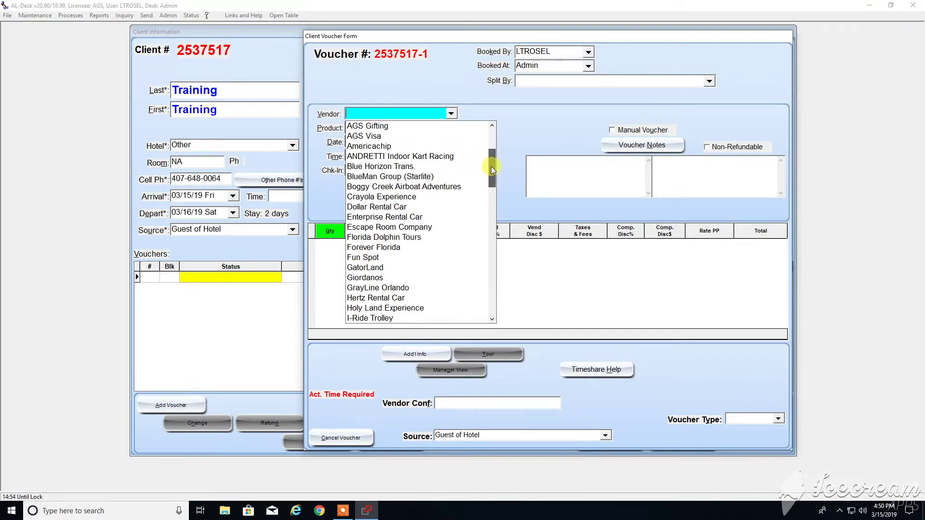
pyautogui.moveTo(495, 242); pyautogui.dragTo(492, 267)
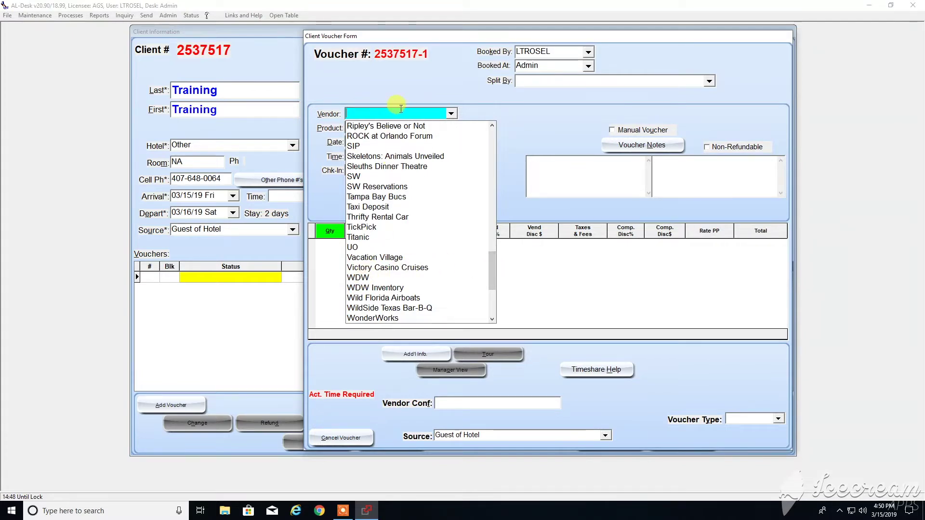
pyautogui.write('wd')
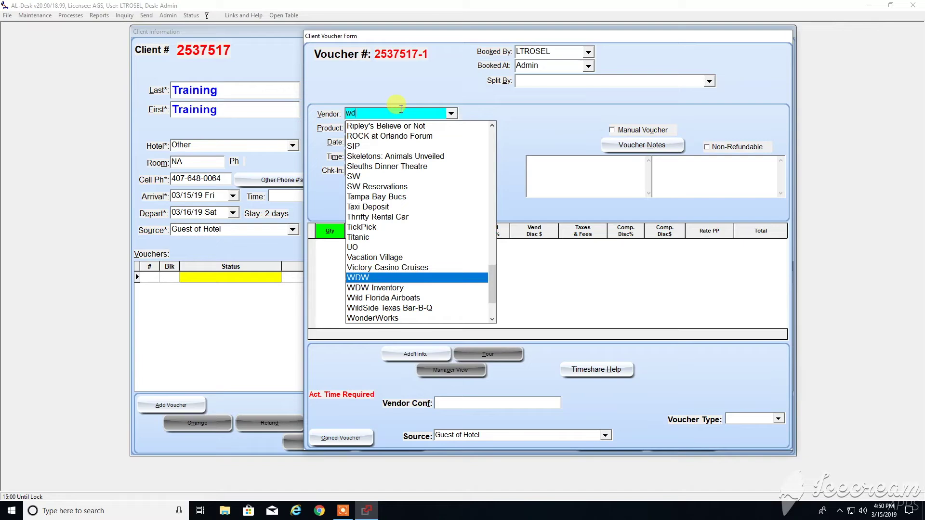
pyautogui.click(357, 278)
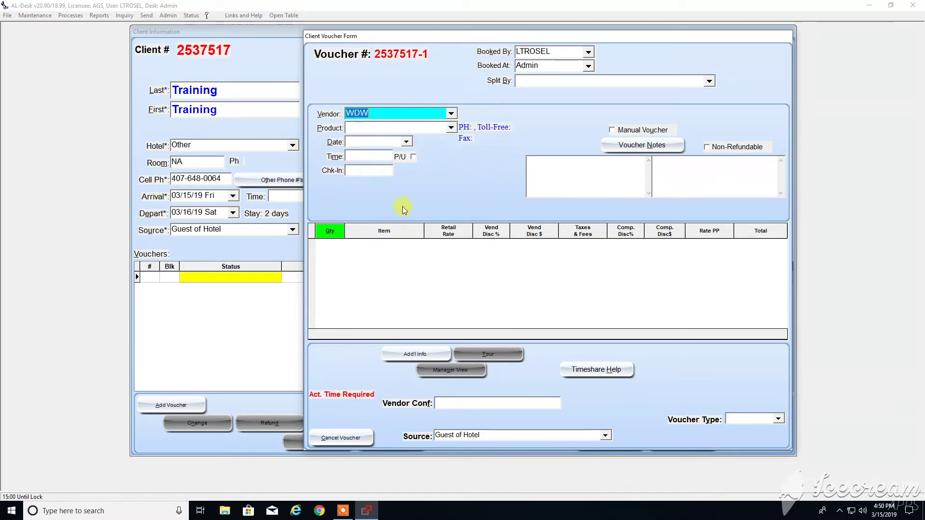
pyautogui.click(451, 129)
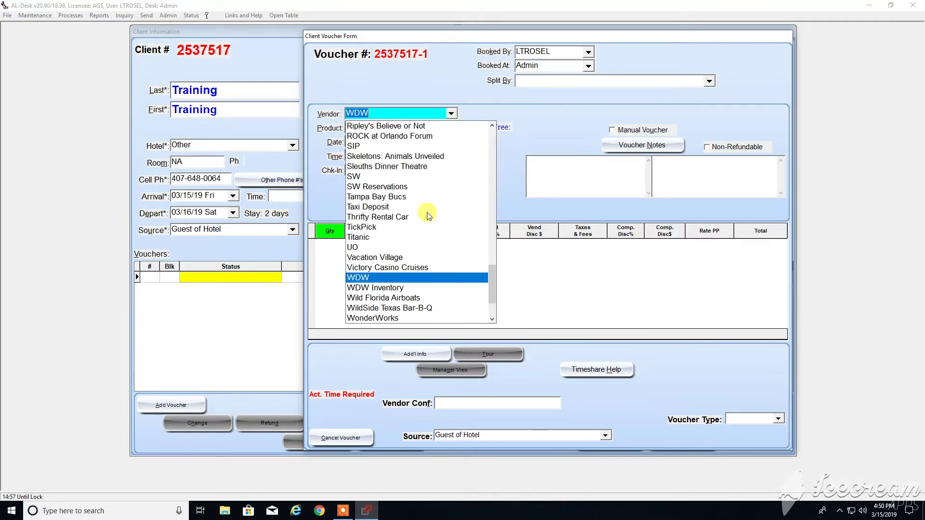
pyautogui.click(376, 288)
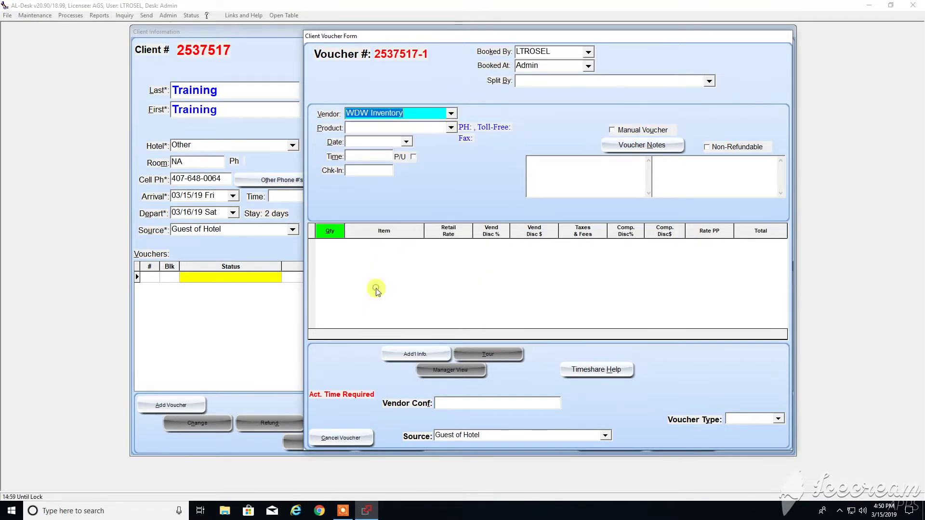
pyautogui.click(451, 128)
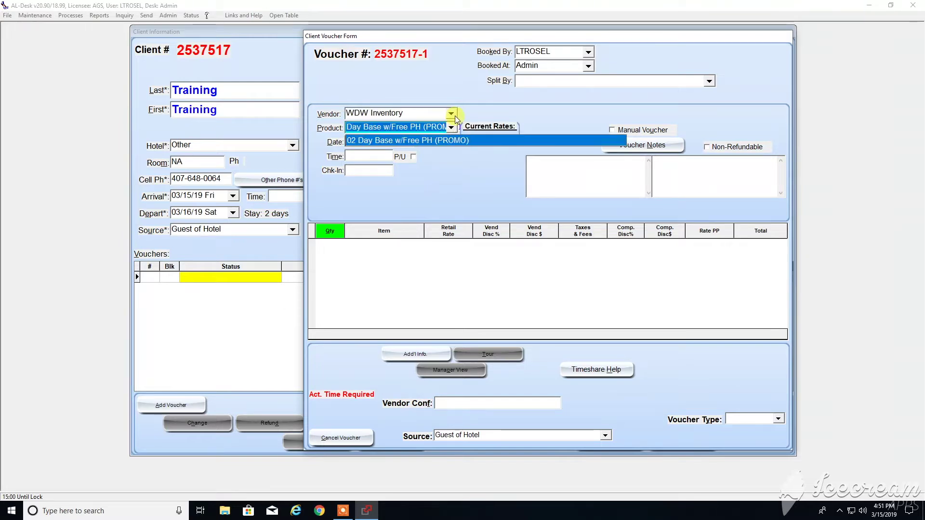
pyautogui.click(456, 140)
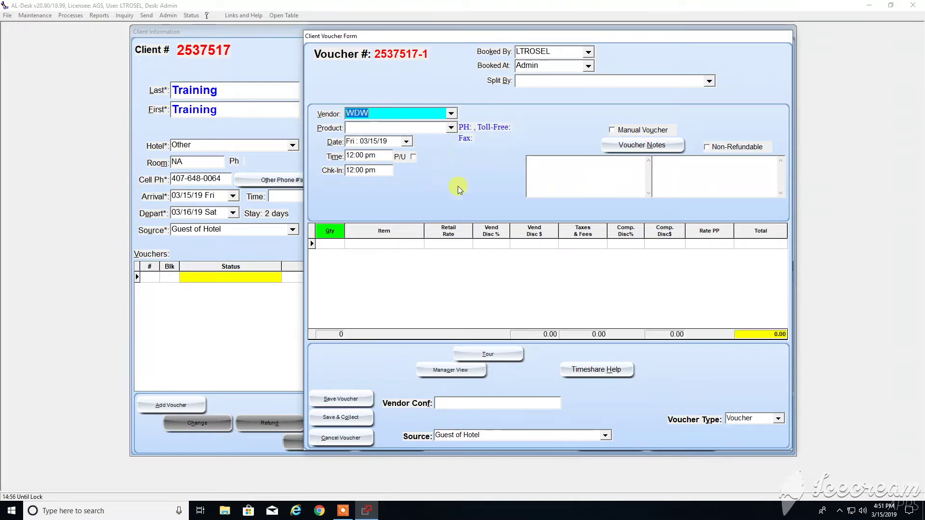
# Scroll the WDW product list down to the DTD 1 Day entries.
pyautogui.click(452, 129)
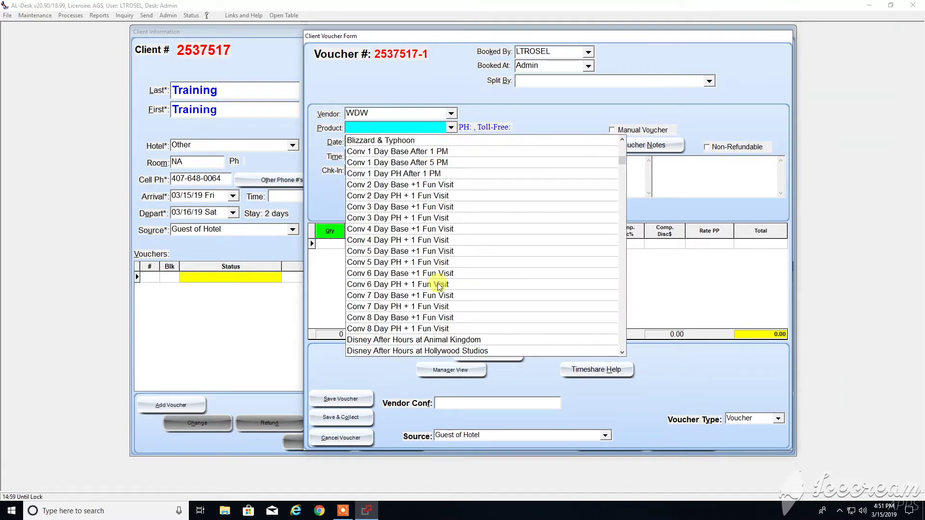
pyautogui.click(621, 352)
pyautogui.click(622, 352)
pyautogui.click(623, 352)
pyautogui.click(623, 352)
pyautogui.click(623, 351)
pyautogui.click(623, 352)
pyautogui.click(623, 351)
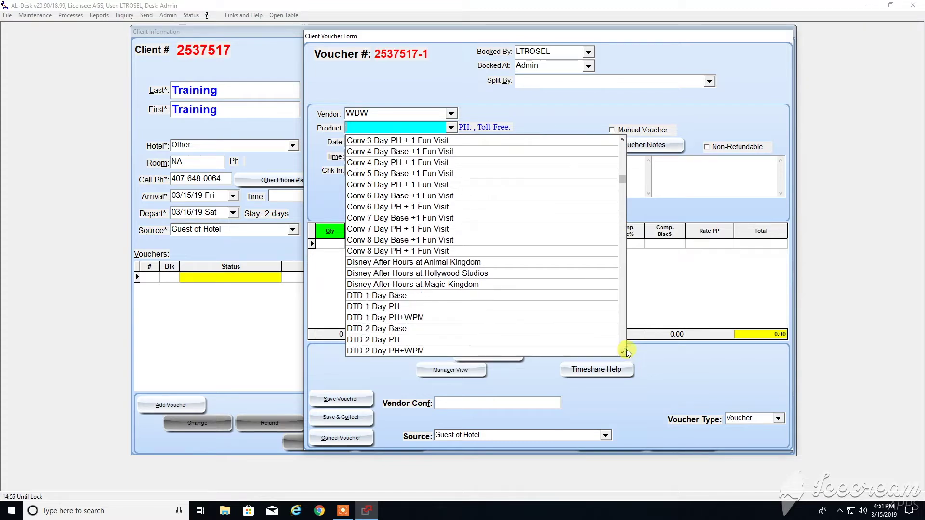
pyautogui.click(623, 351)
pyautogui.click(623, 351)
pyautogui.click(623, 351)
pyautogui.click(623, 352)
pyautogui.click(622, 351)
pyautogui.click(623, 351)
pyautogui.click(623, 351)
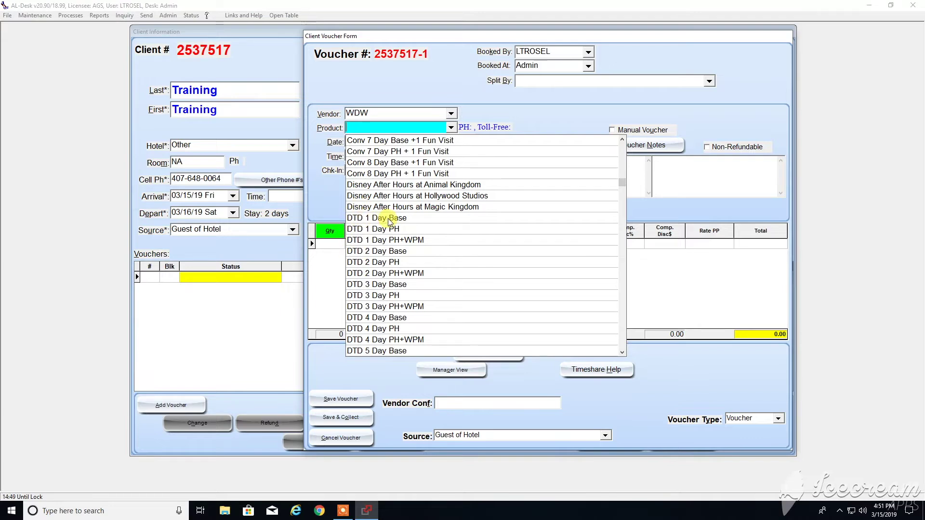
pyautogui.click(622, 353)
pyautogui.click(622, 352)
pyautogui.click(622, 353)
pyautogui.click(622, 353)
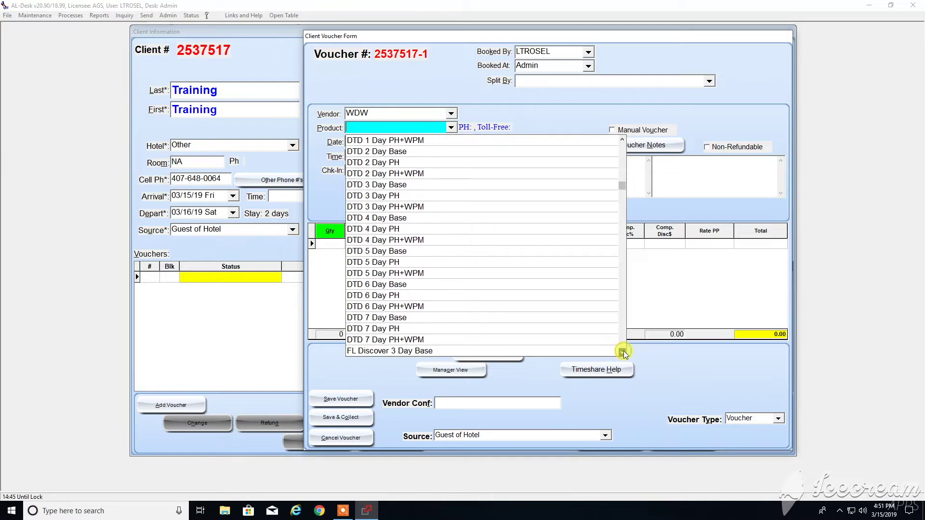
pyautogui.click(622, 352)
pyautogui.click(623, 352)
pyautogui.click(622, 352)
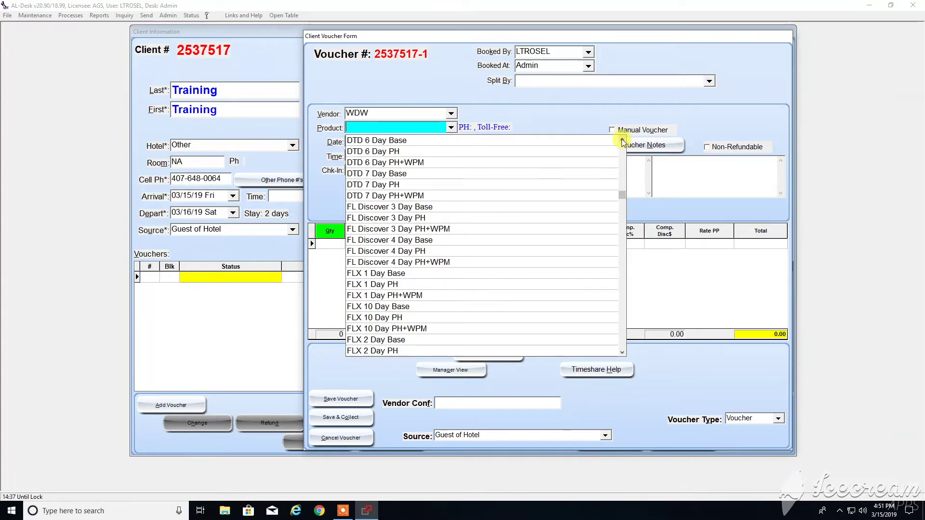
pyautogui.scroll(6, 622, 138)
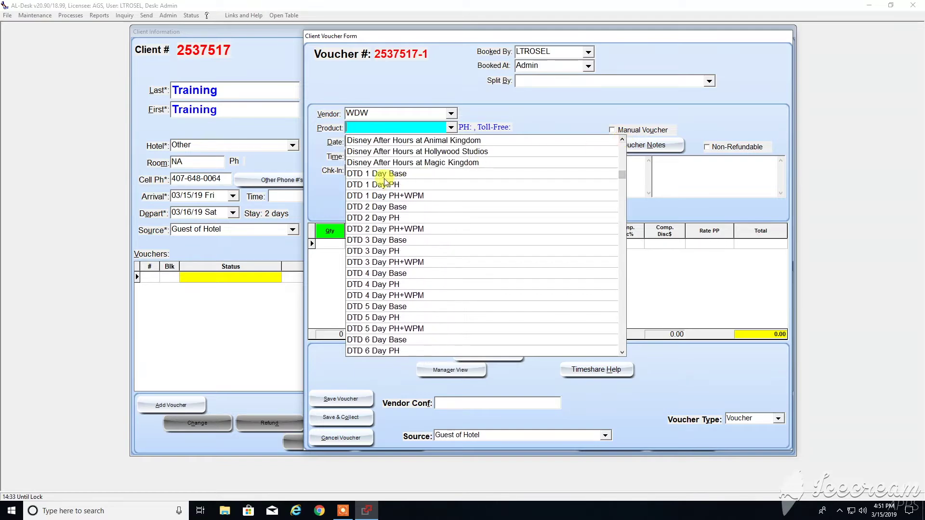
# Set the voucher product to DTD 1 Day Base on 03/15/19 at 12:00 pm.
pyautogui.click(385, 174)
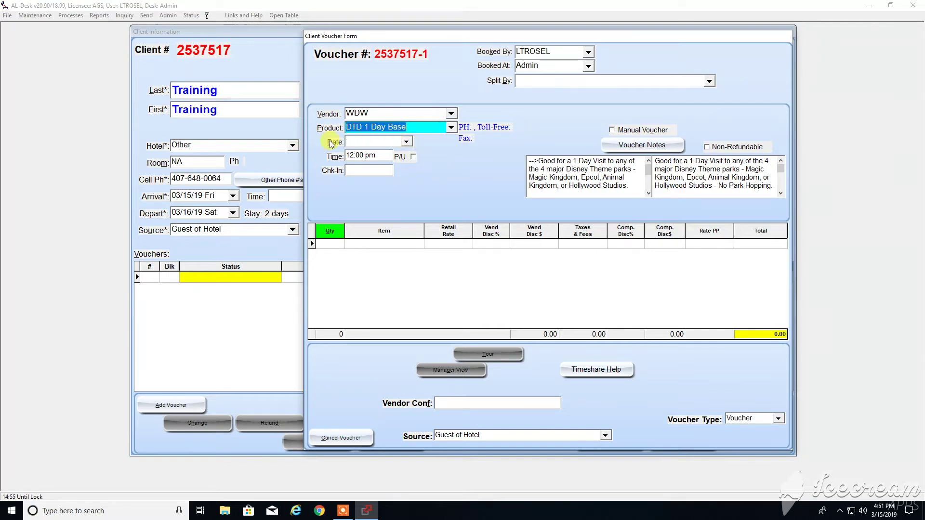
pyautogui.click(407, 142)
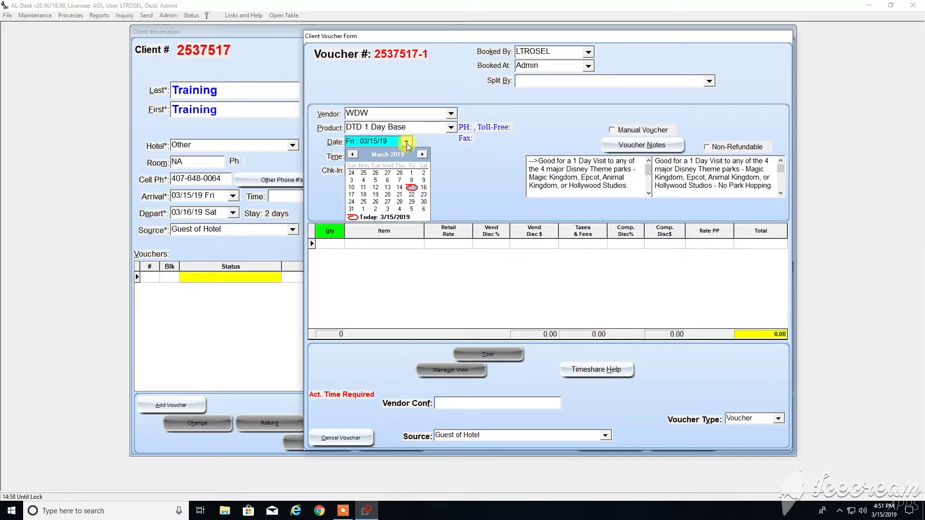
pyautogui.click(411, 189)
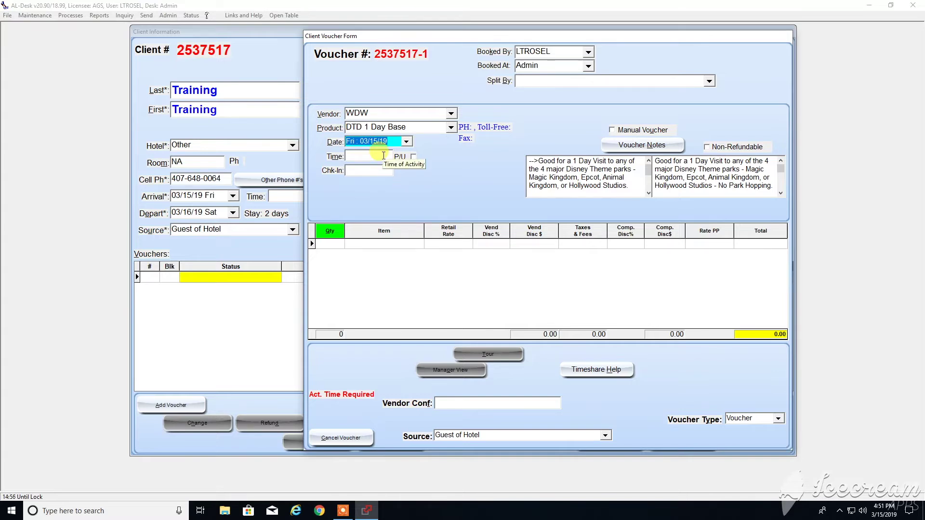
pyautogui.click(383, 156)
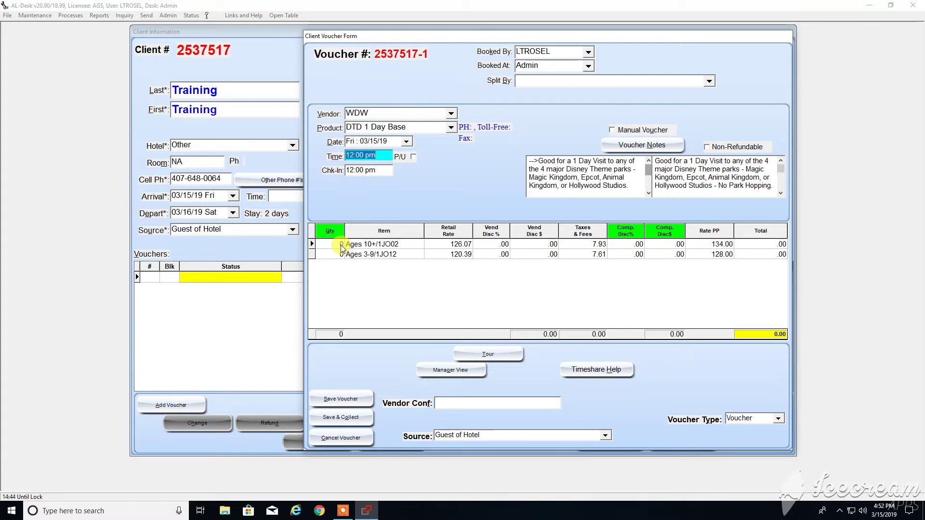
# Book quantity 1 of Ages 10+ (134.00) and save the voucher for payment collection.
pyautogui.click(341, 246)
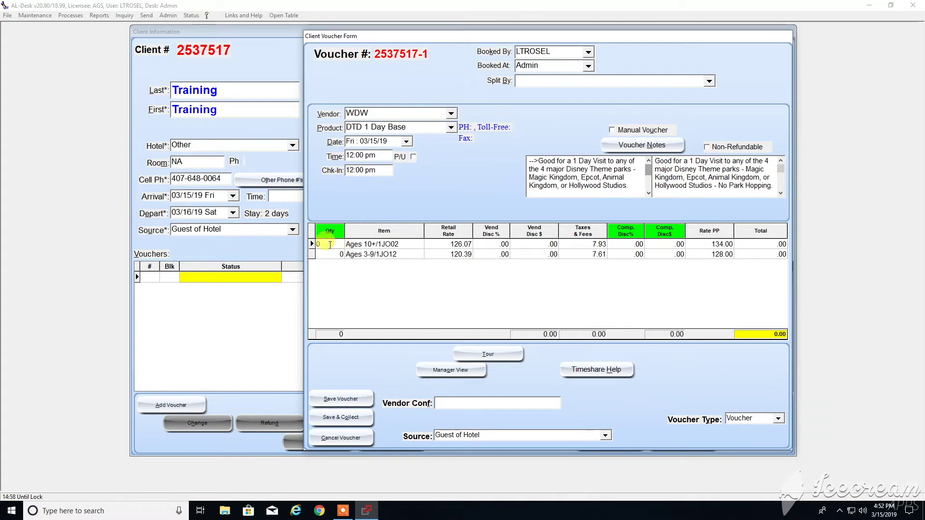
pyautogui.write('1')
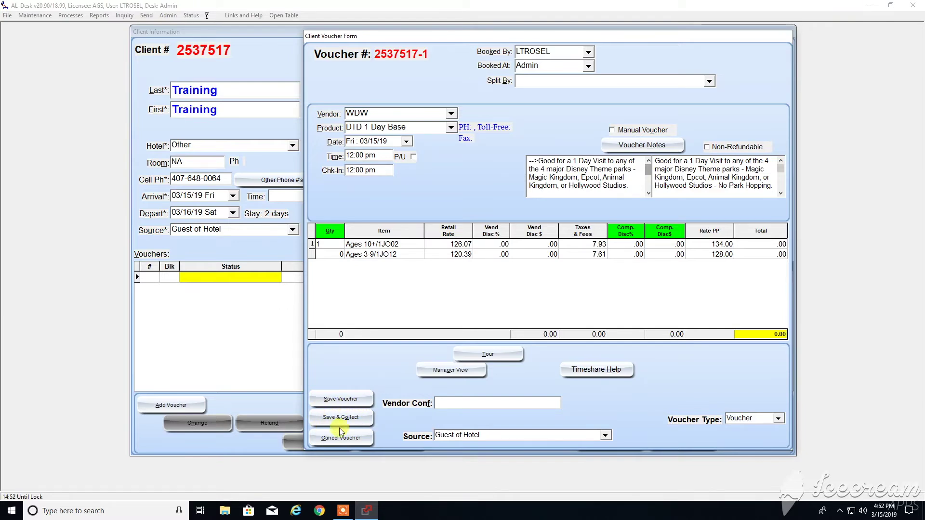
pyautogui.click(332, 414)
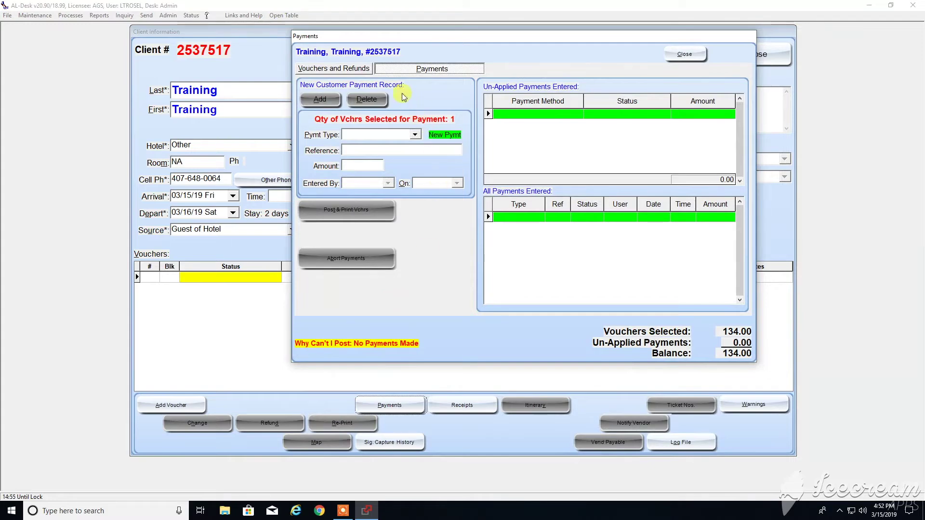
# From Vouchers and Refunds, start Disney OnLine ticket issuing for the voucher.
pyautogui.click(360, 71)
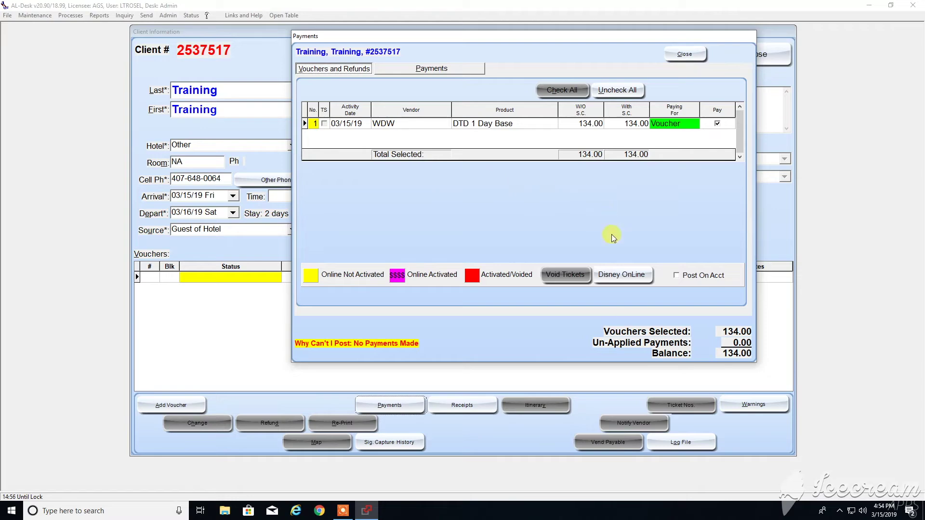
pyautogui.click(635, 278)
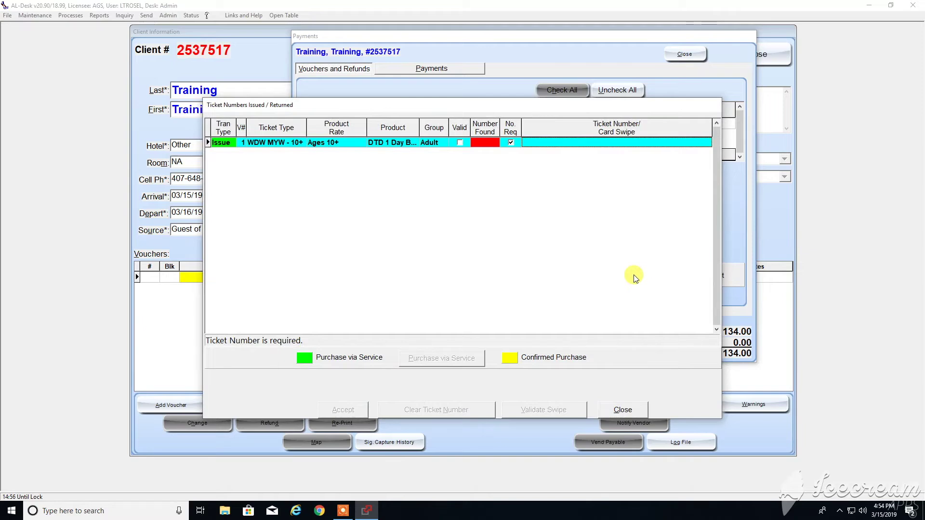
# Enter the swiped ticket number and process the Ages 10+ ticket purchase through Disney OnLine Submission.
pyautogui.write('%4472972Q')
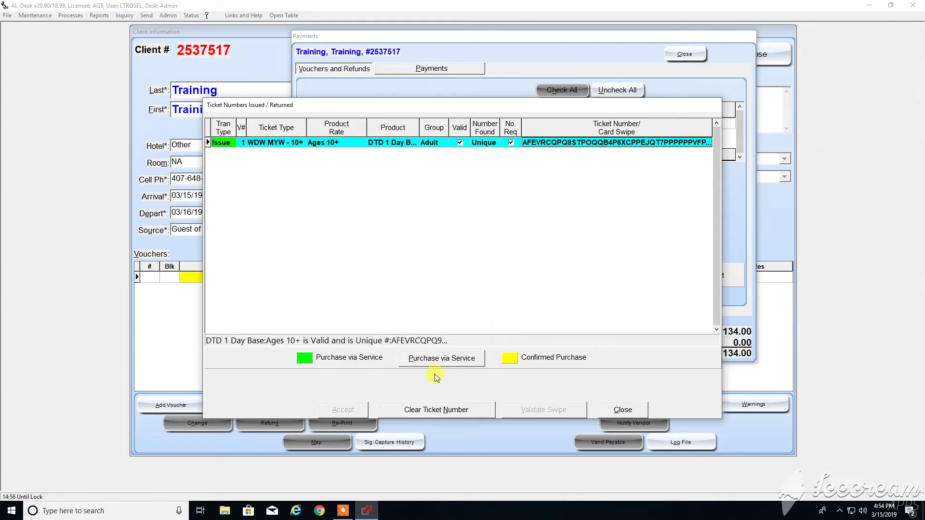
pyautogui.click(446, 360)
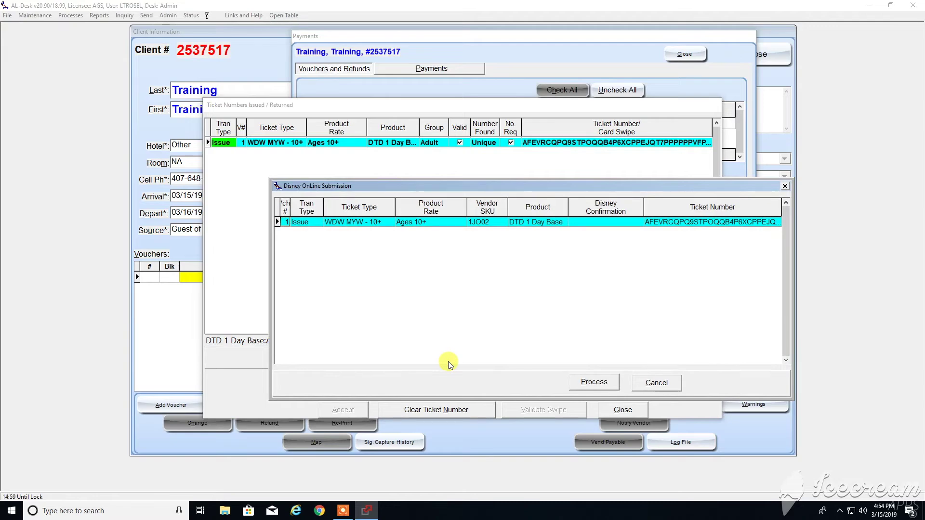
pyautogui.click(605, 389)
pyautogui.click(605, 389)
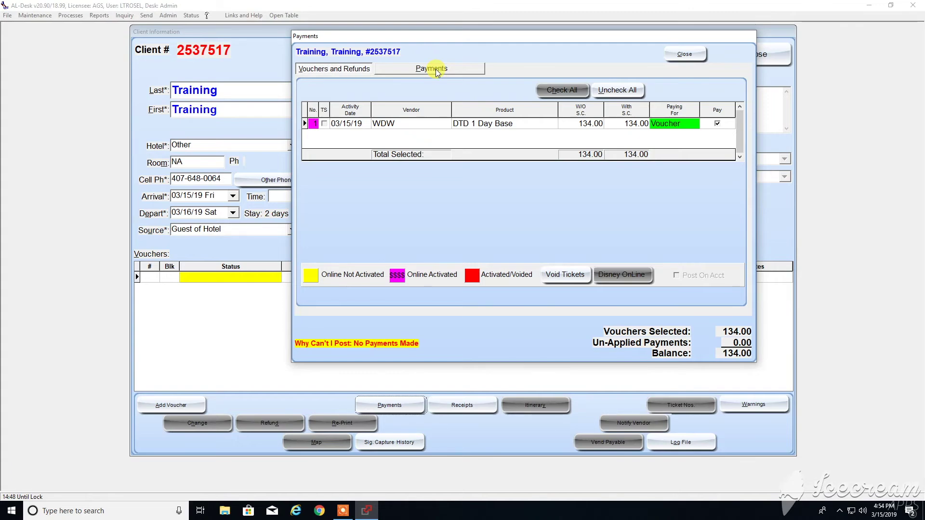
# Add a new Cash payment on the Payments tab.
pyautogui.click(421, 69)
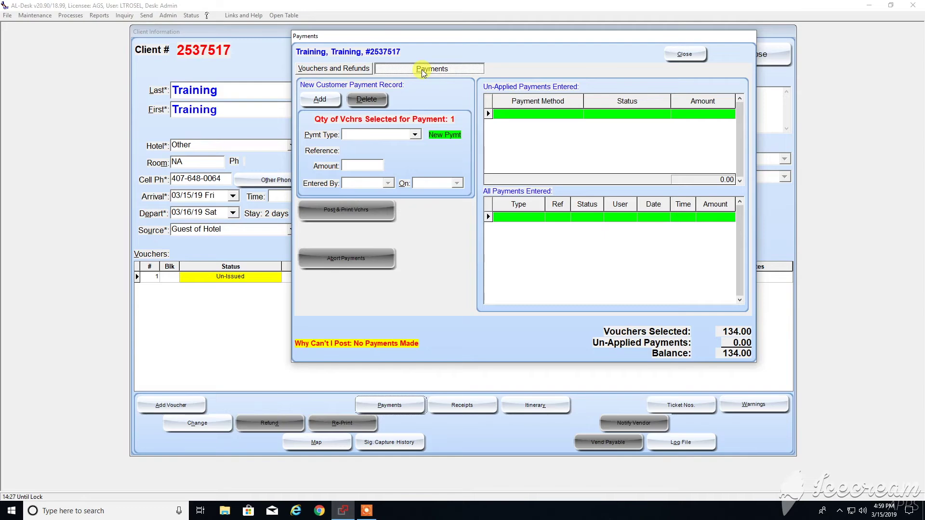
pyautogui.click(320, 100)
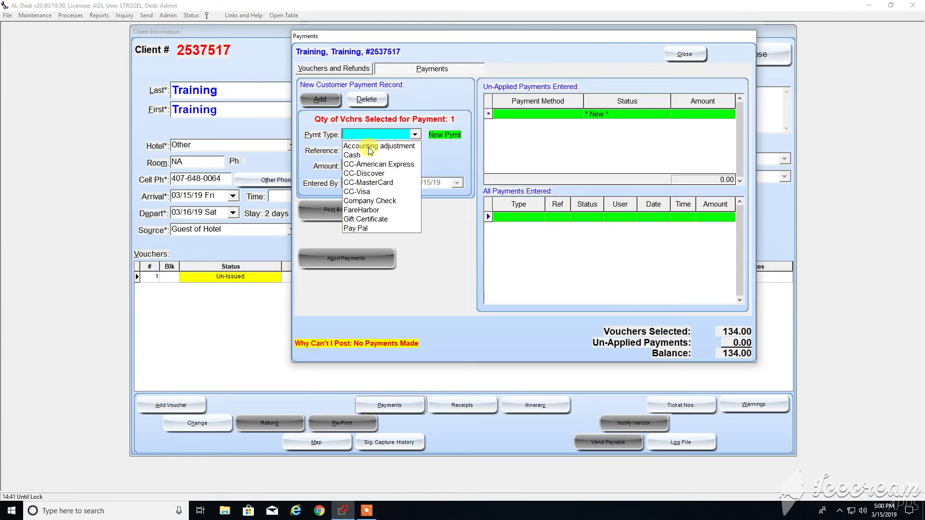
pyautogui.click(366, 155)
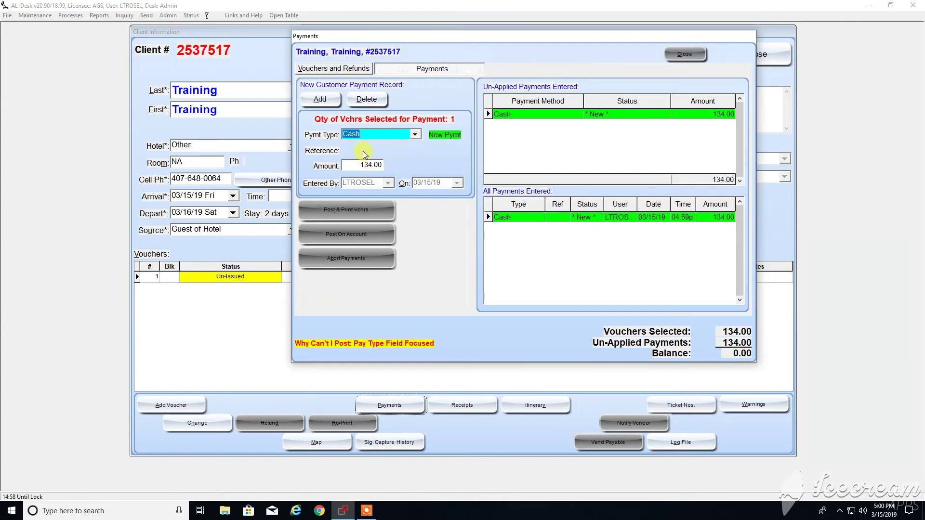
# Enter 134 as the amount collected with no change due, then post and print the voucher.
pyautogui.click(361, 164)
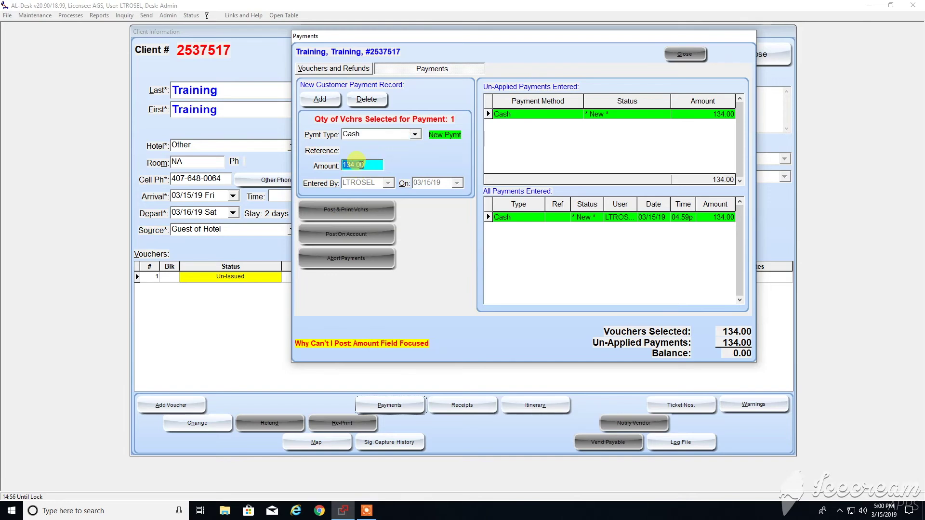
pyautogui.write('134')
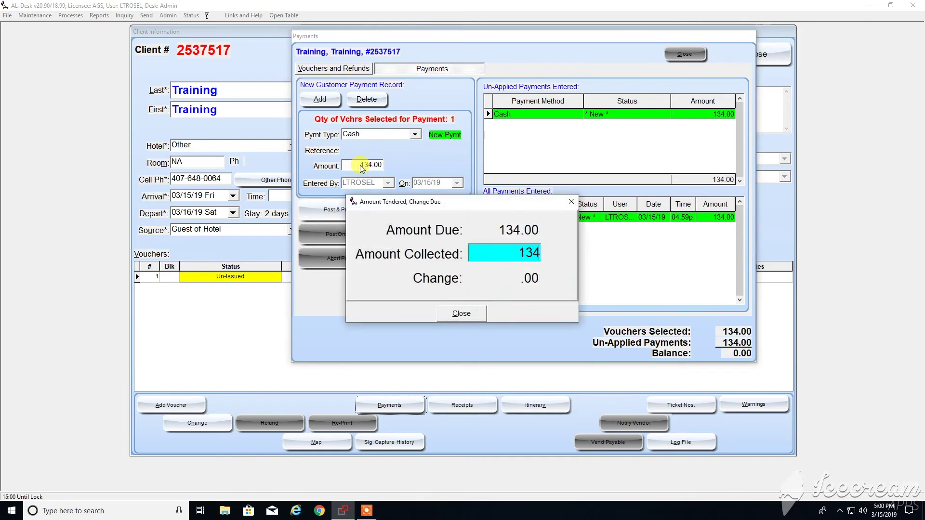
pyautogui.press('BackSpace')
pyautogui.press('BackSpace')
pyautogui.press('BackSpace')
pyautogui.write('200')
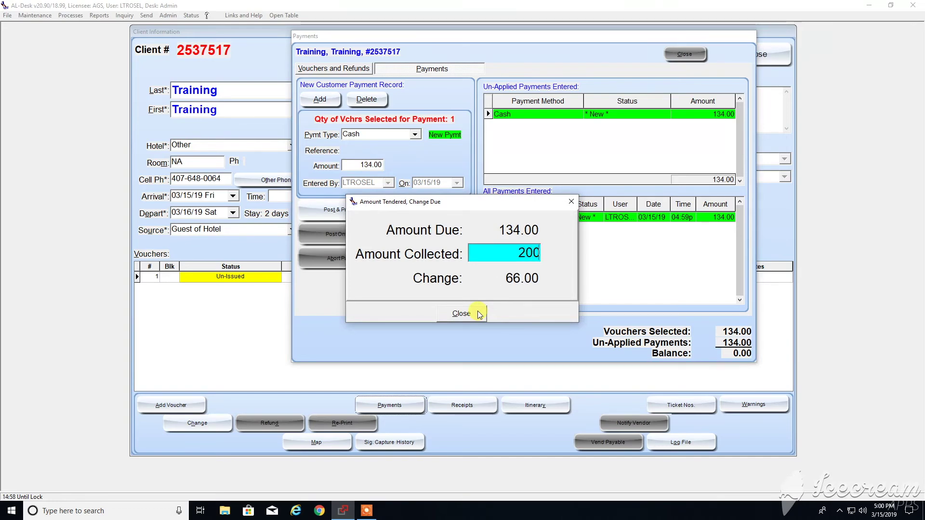
pyautogui.press('BackSpace')
pyautogui.press('BackSpace')
pyautogui.press('BackSpace')
pyautogui.write('134')
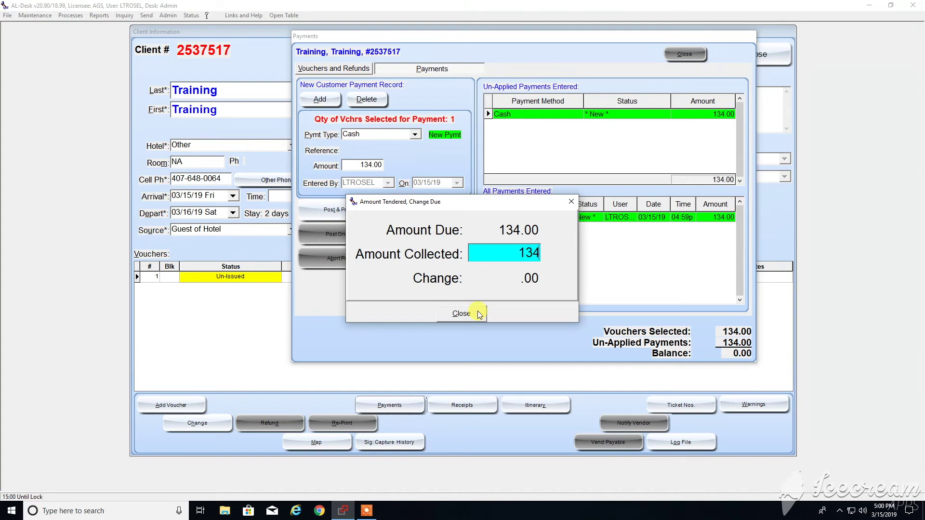
pyautogui.click(479, 314)
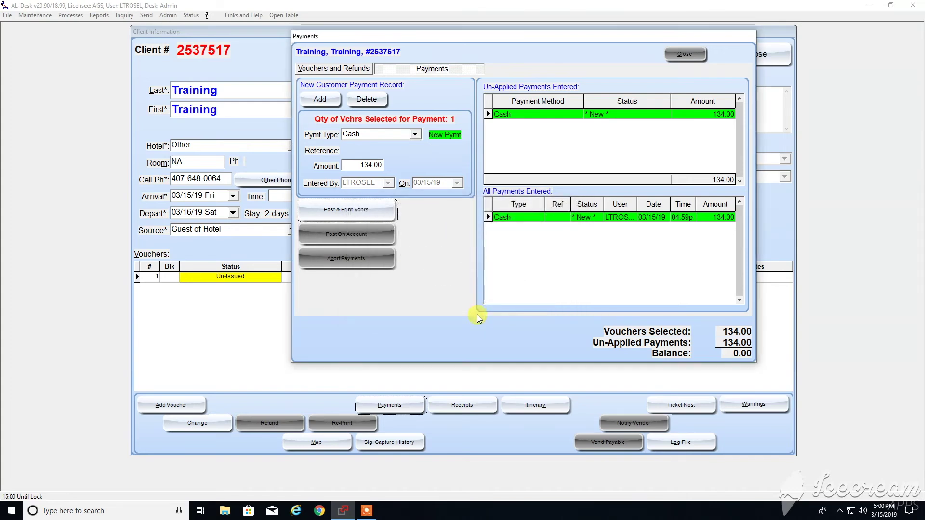
pyautogui.click(349, 213)
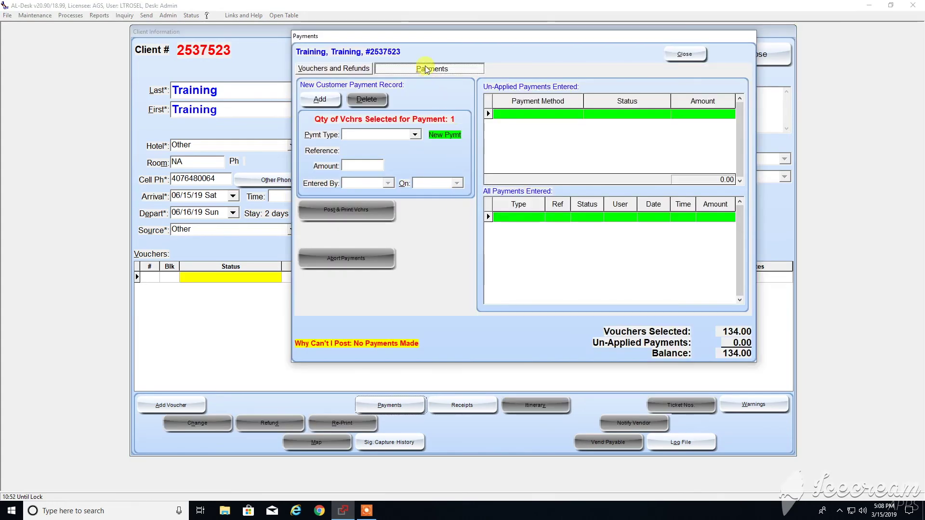
# Add a 134.00 CC-Visa payment and enter its card reference number.
pyautogui.click(334, 102)
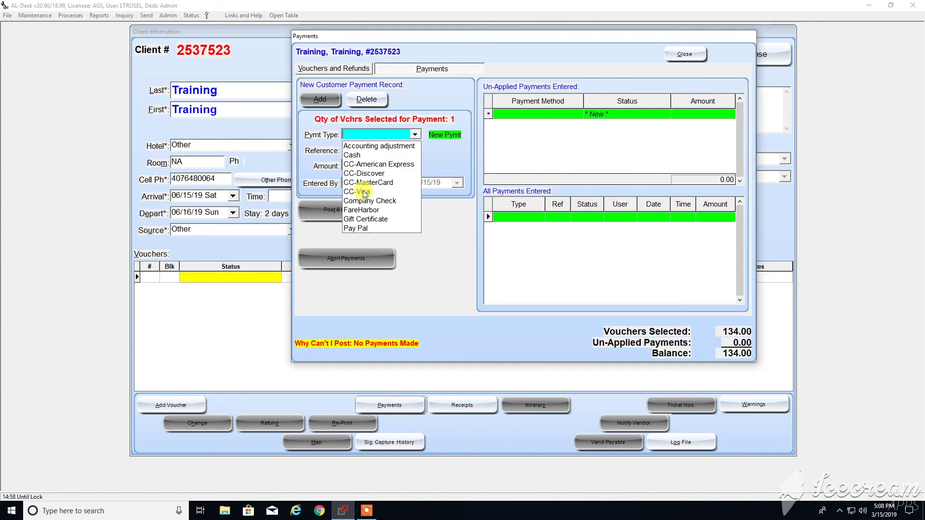
pyautogui.click(365, 191)
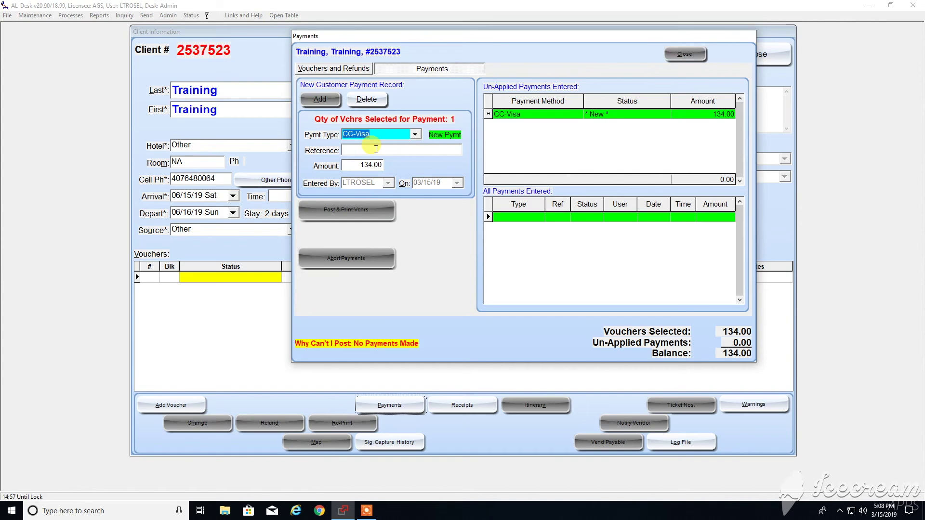
pyautogui.click(376, 150)
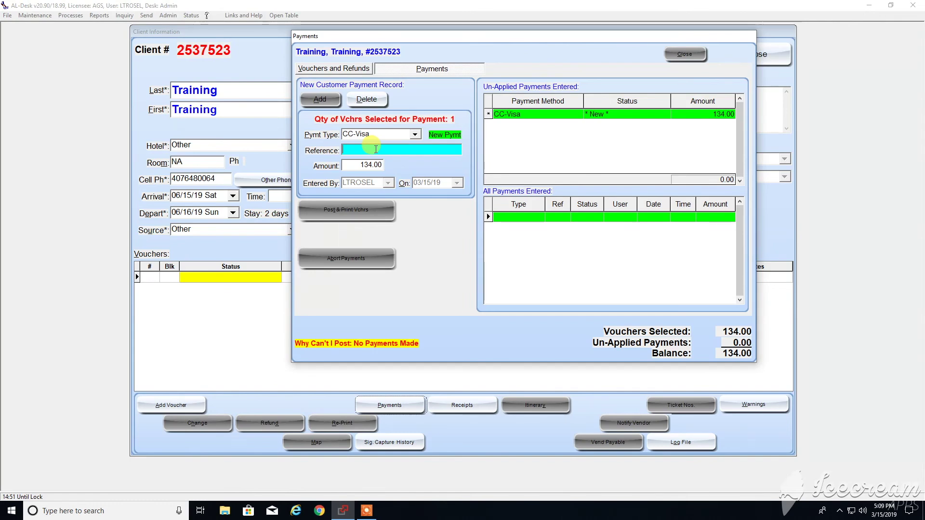
pyautogui.write('456321')
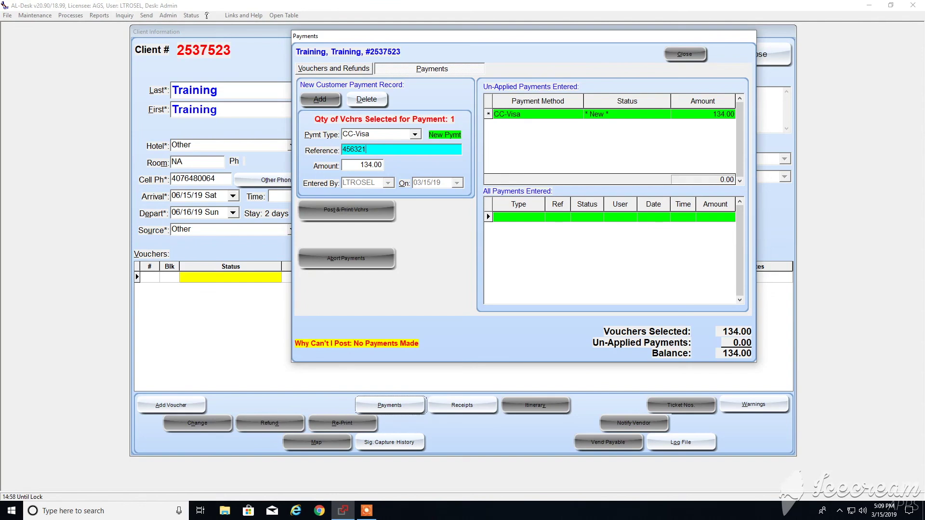
pyautogui.press('Return')
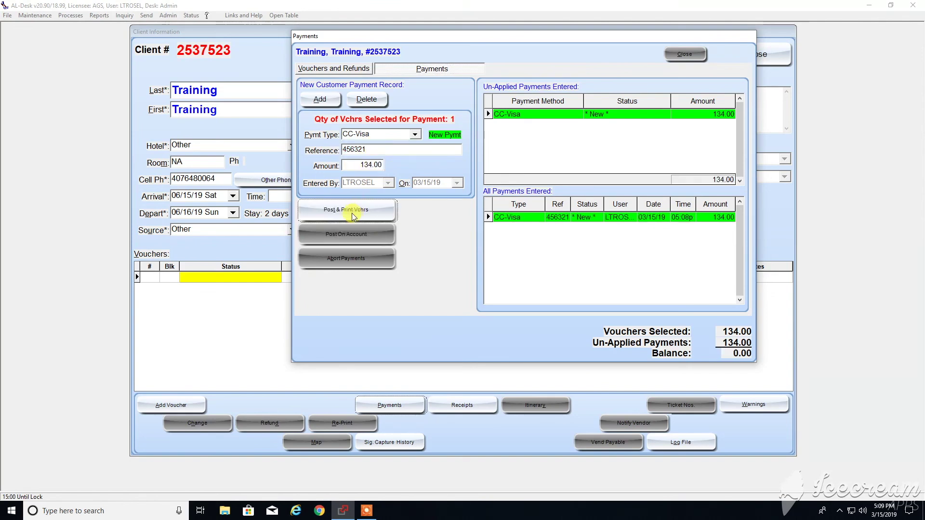
# Post the CC-Visa payment and print the DTD 1 Day Base voucher.
pyautogui.click(351, 214)
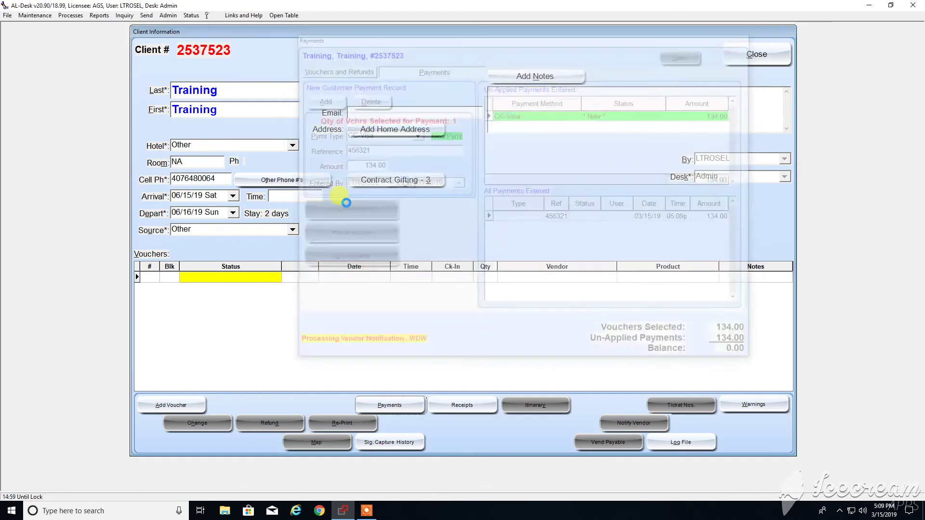